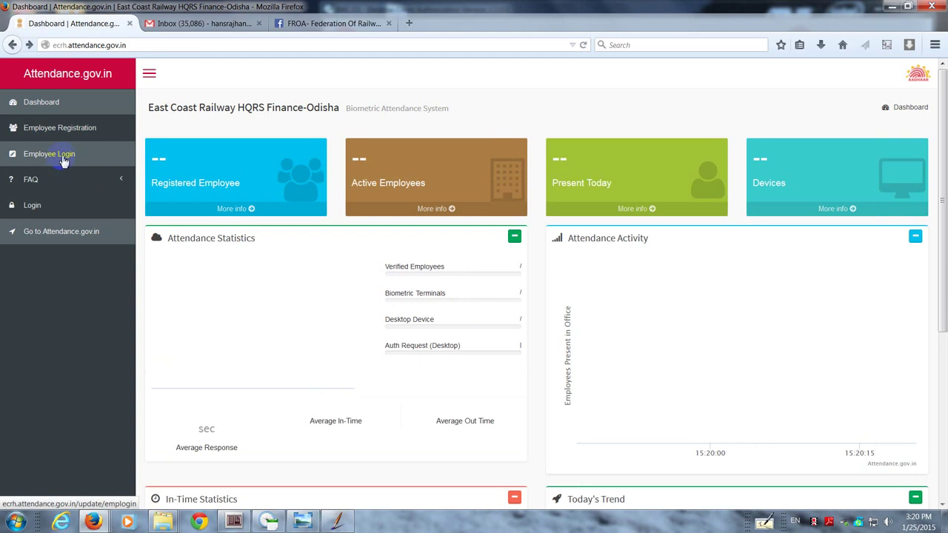
Step: Try Employee Login, back out of the error page, then log in to the BAS management console
left_click(65, 161)
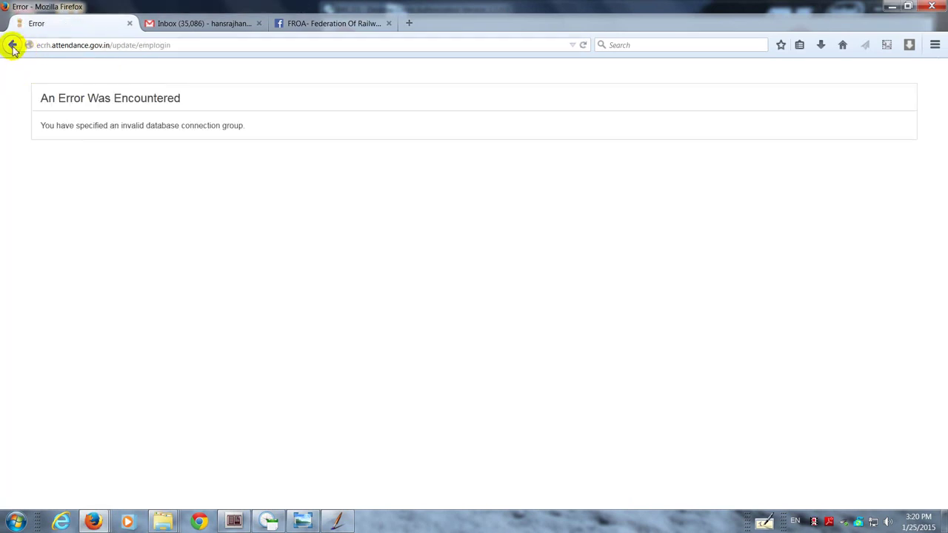
left_click(10, 45)
left_click(60, 200)
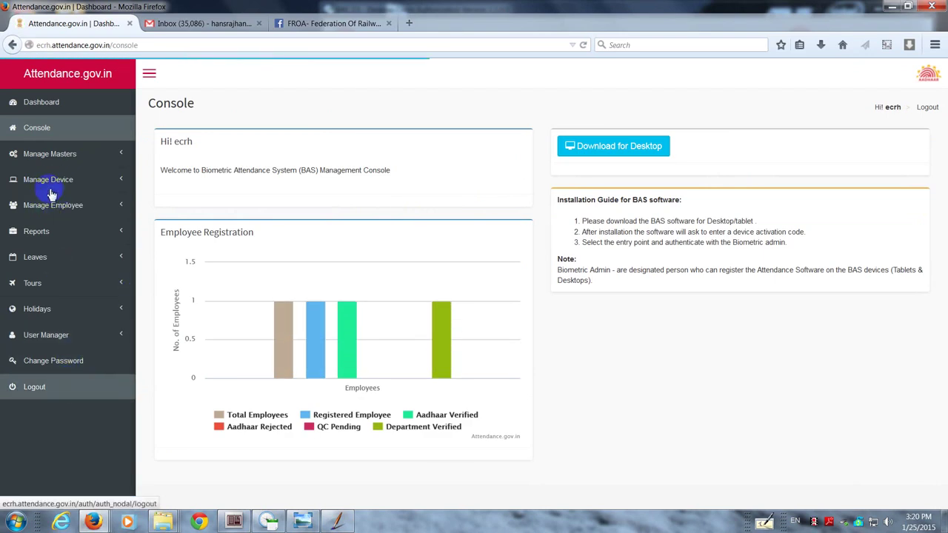
left_click(42, 126)
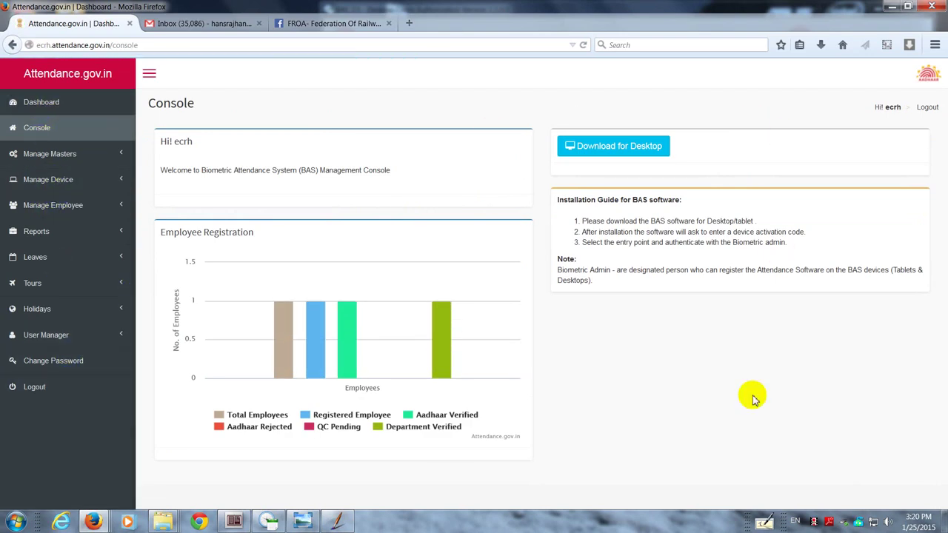
Step: Expand Manage Device in the sidebar to reach the Biometric Admin list and Add form
left_click(62, 182)
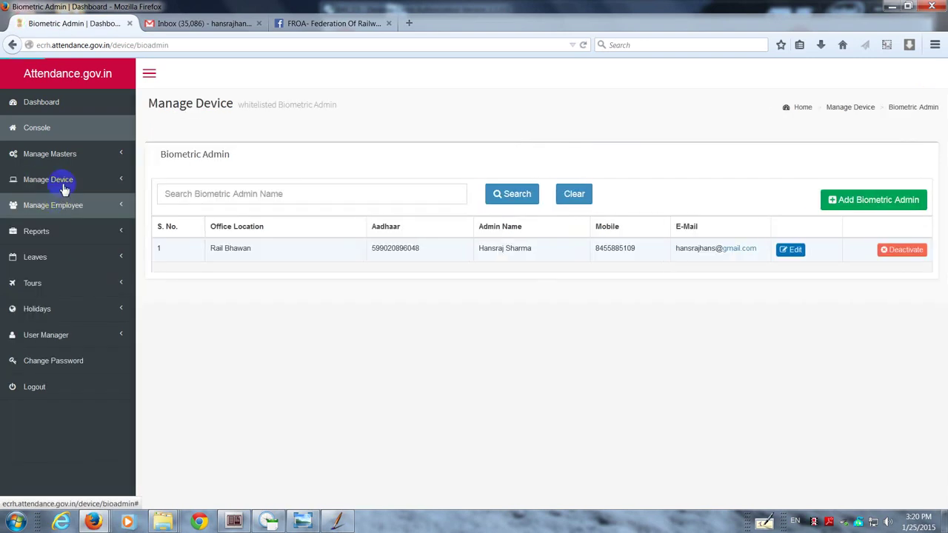
left_click(63, 184)
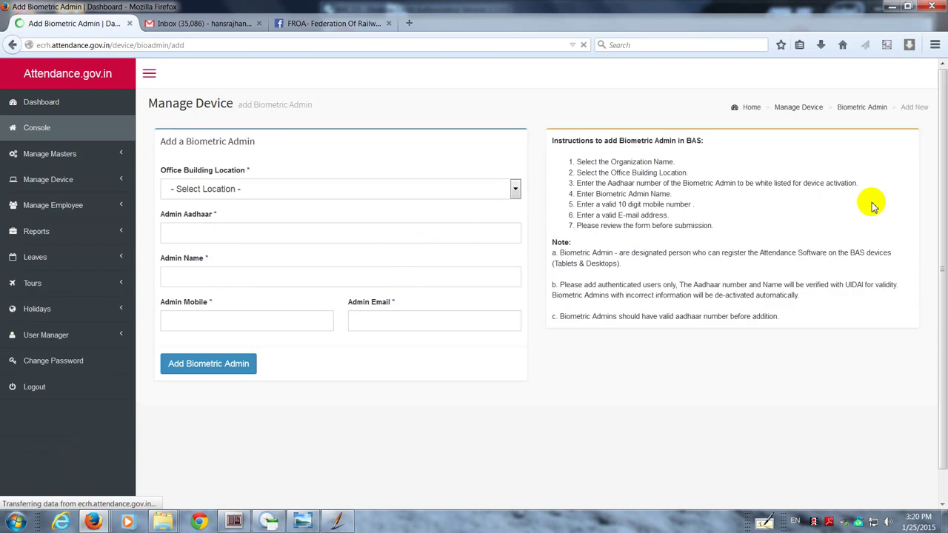
Step: Choose Rail Bhawan as office location, then step through the Aadhaar, Name, Mobile and Email fields
left_click(521, 190)
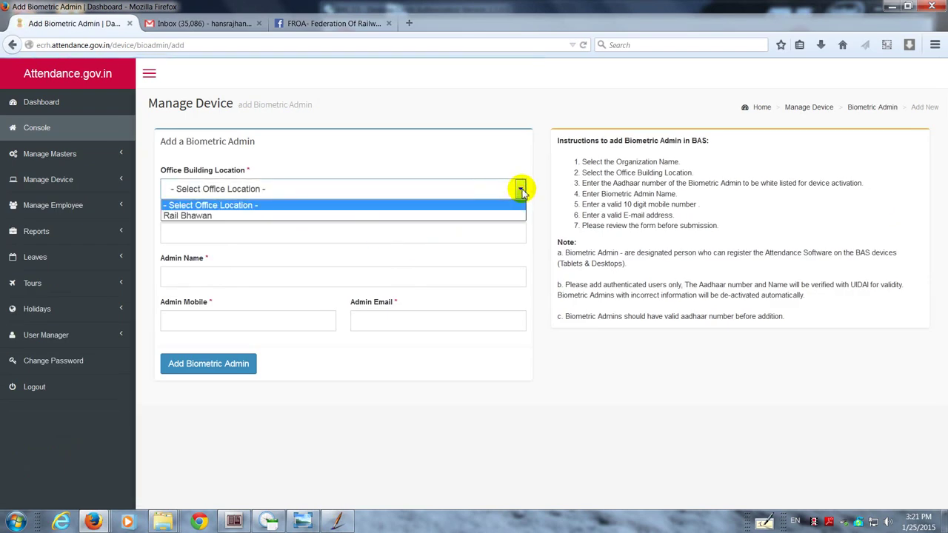
left_click(401, 217)
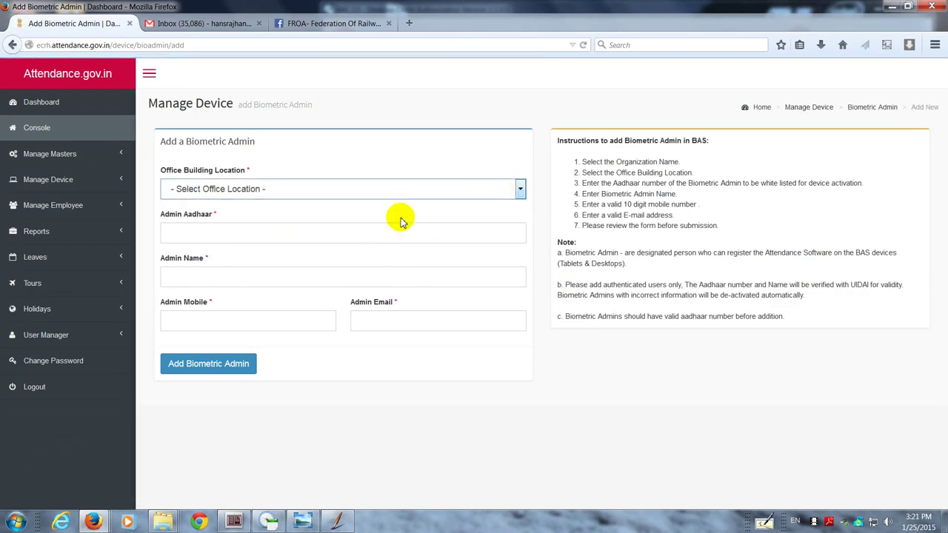
left_click(332, 234)
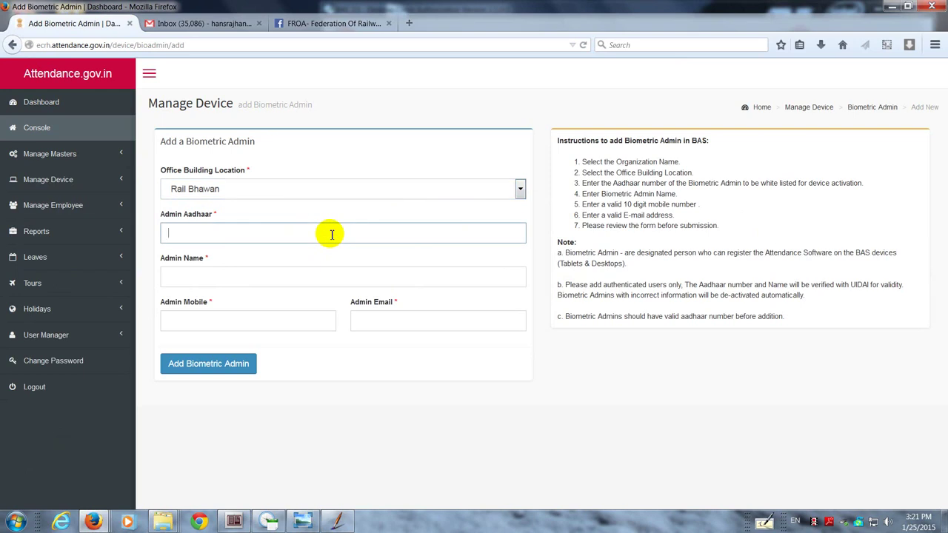
left_click(263, 278)
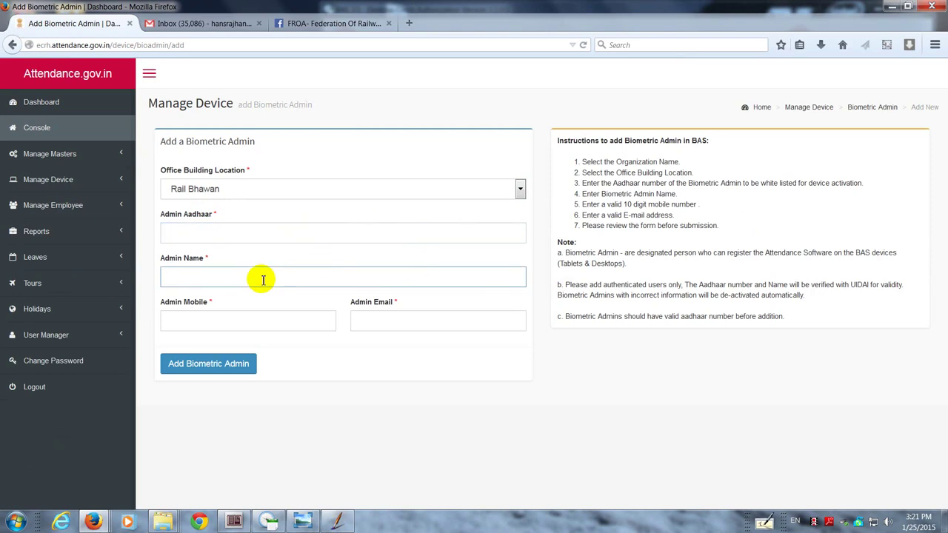
left_click(245, 319)
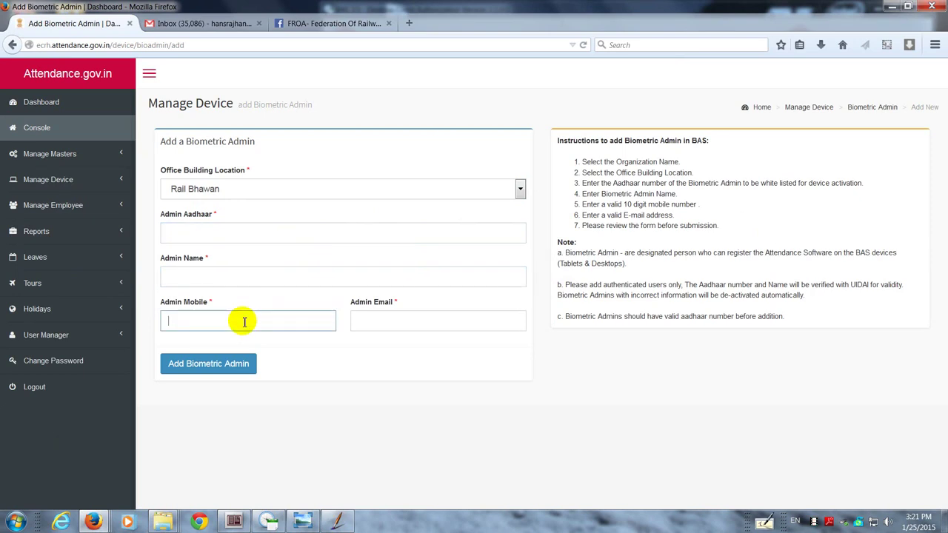
left_click(368, 320)
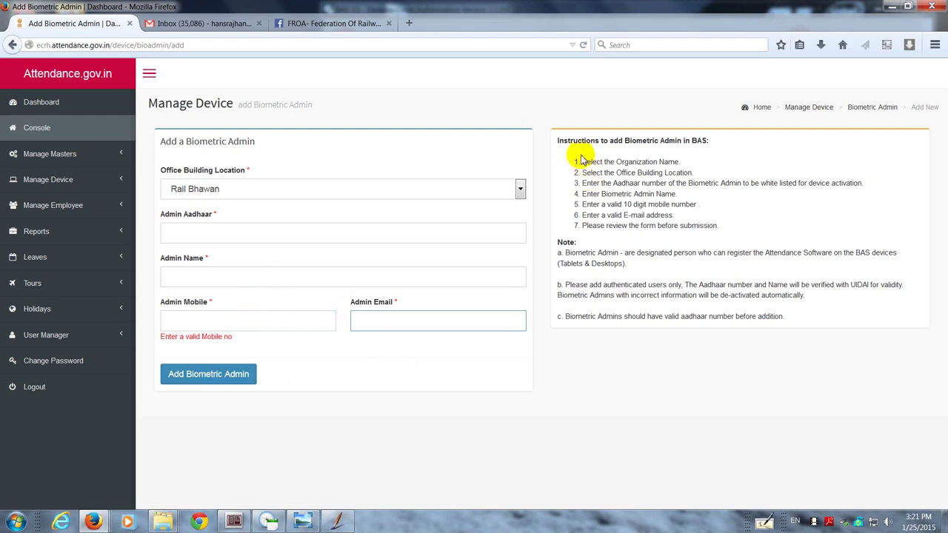
left_click_drag(561, 141, 882, 288)
left_click(842, 320)
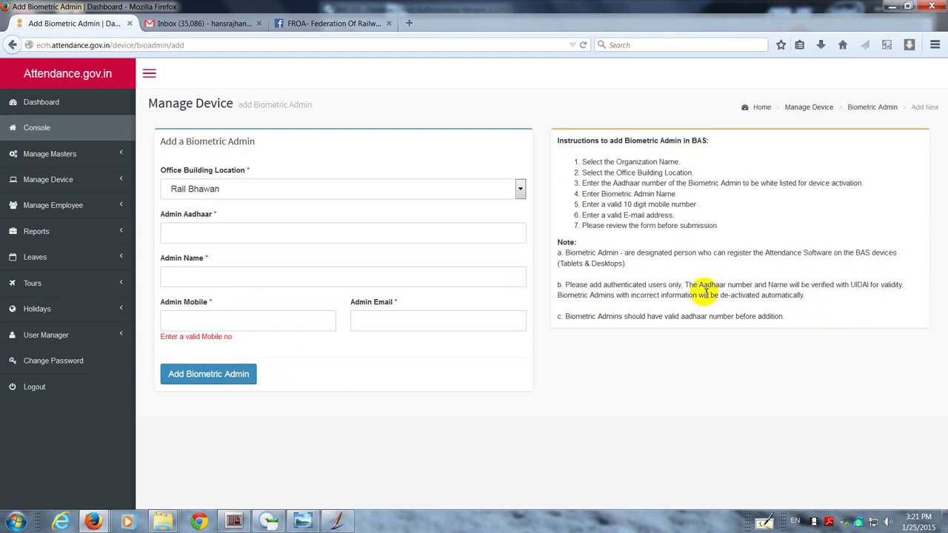
left_click_drag(685, 283, 851, 306)
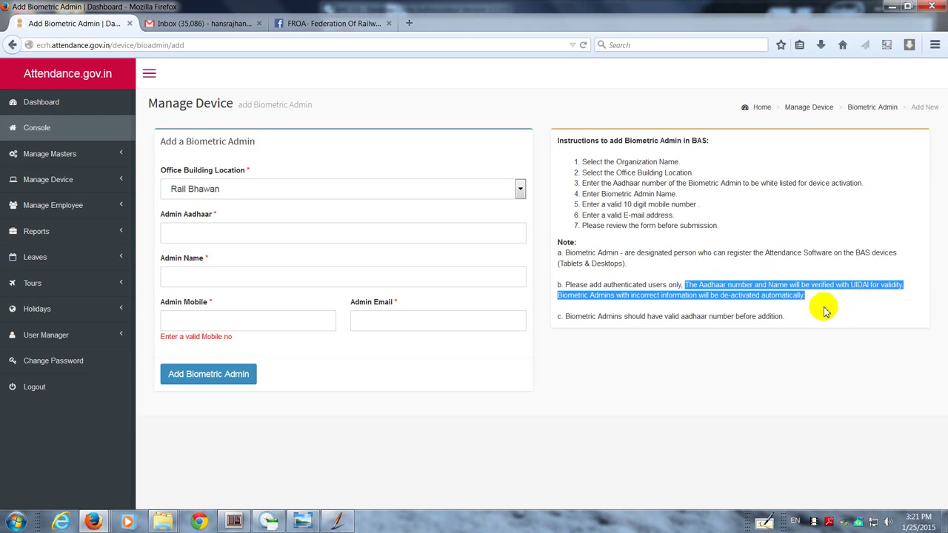
left_click(826, 311)
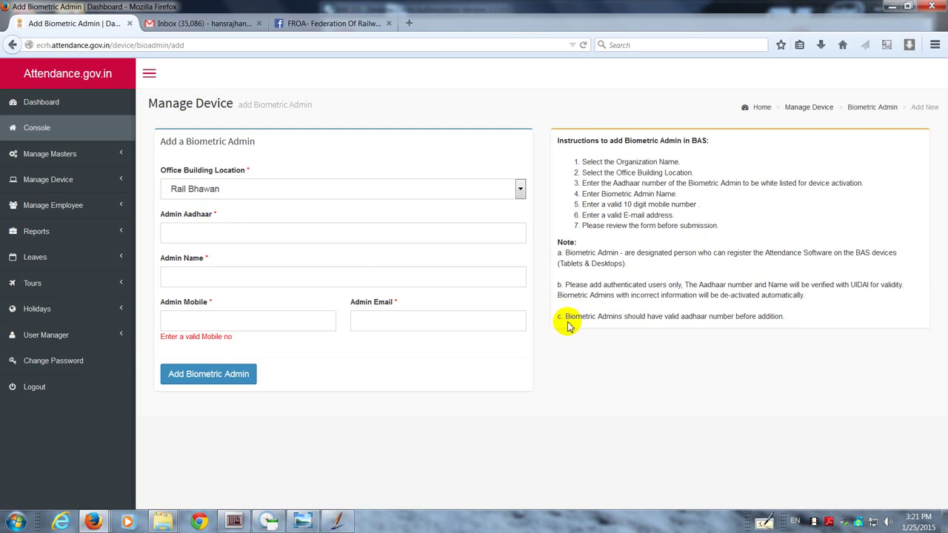
left_click_drag(568, 319, 802, 317)
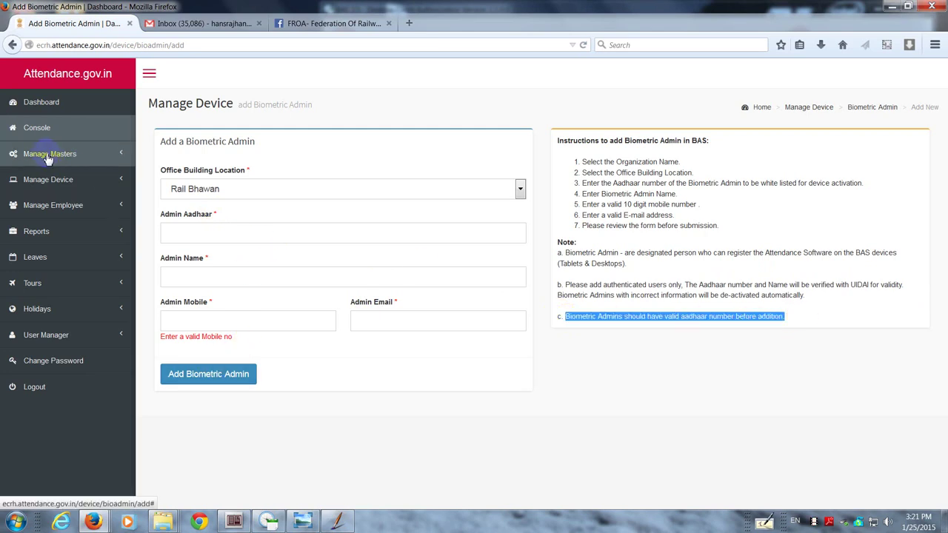
Step: Navigate the Manage Device menu to the Activation Code page and bring up the BAS client
left_click(48, 180)
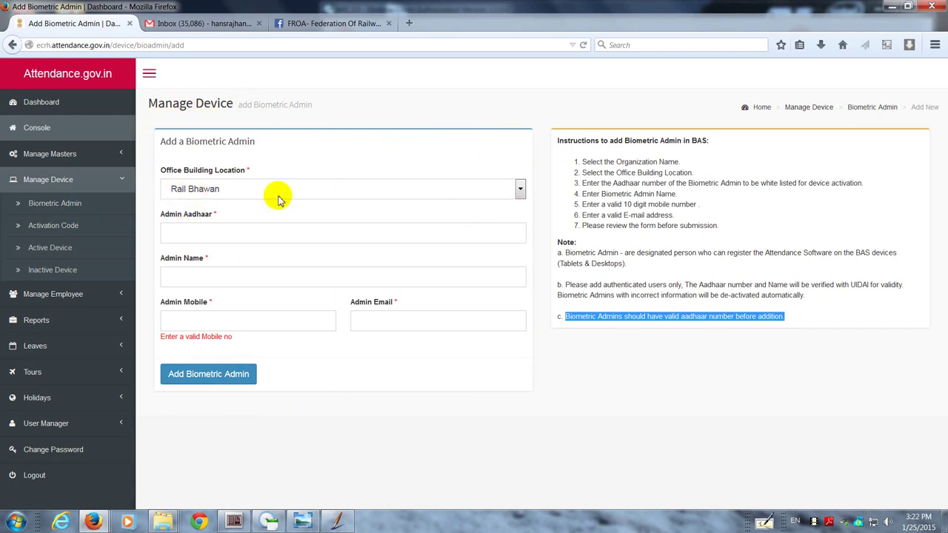
left_click(66, 211)
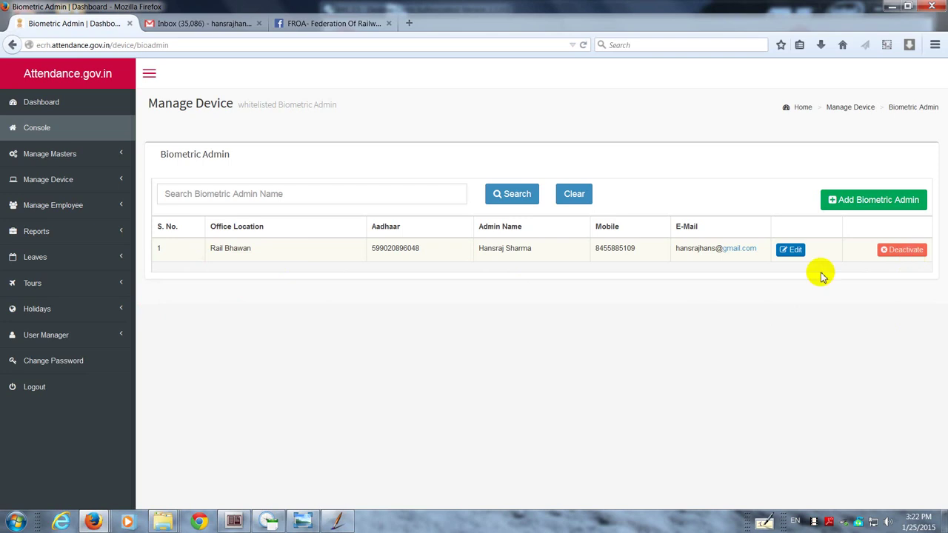
left_click(54, 207)
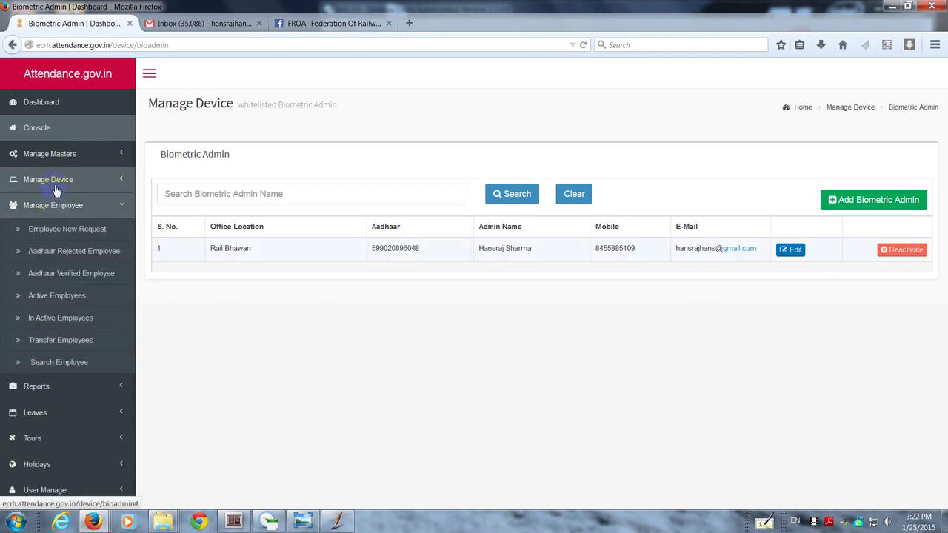
left_click(45, 181)
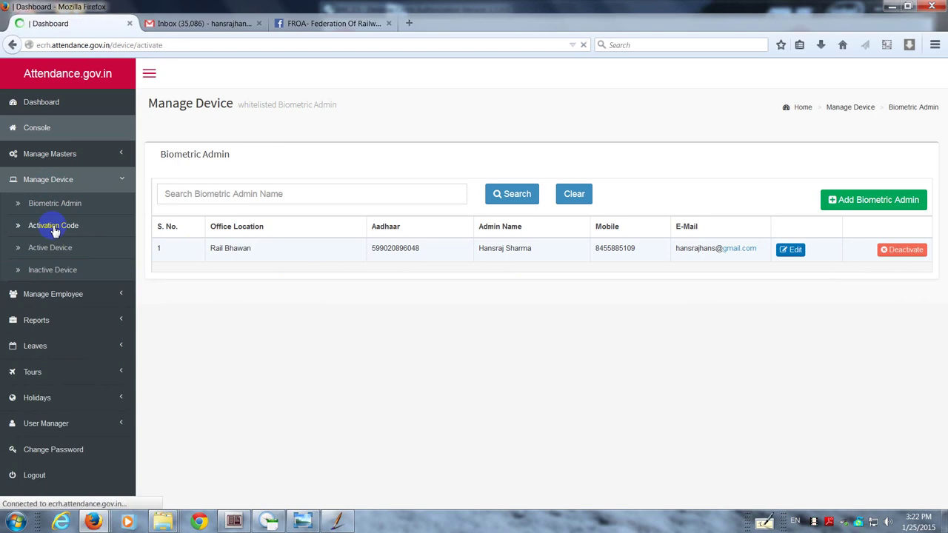
left_click(269, 523)
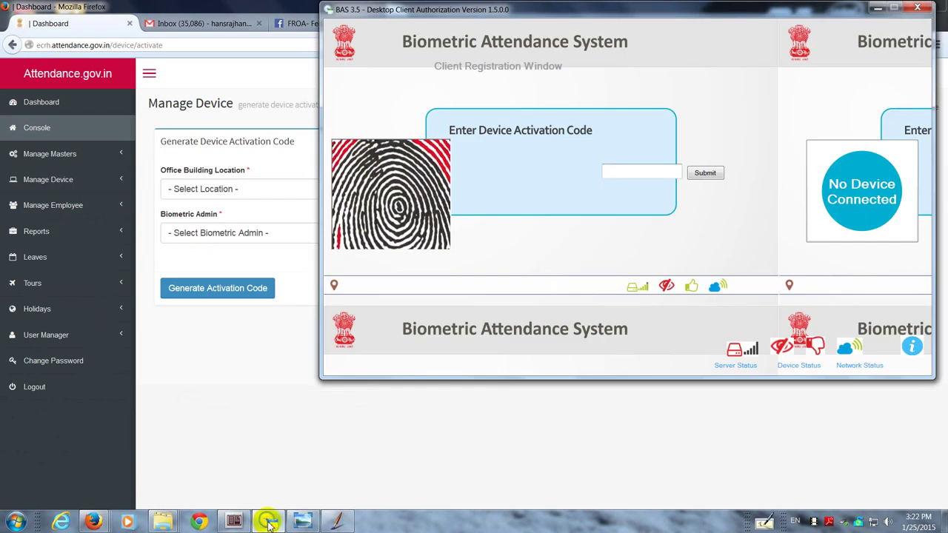
left_click_drag(683, 17, 541, 81)
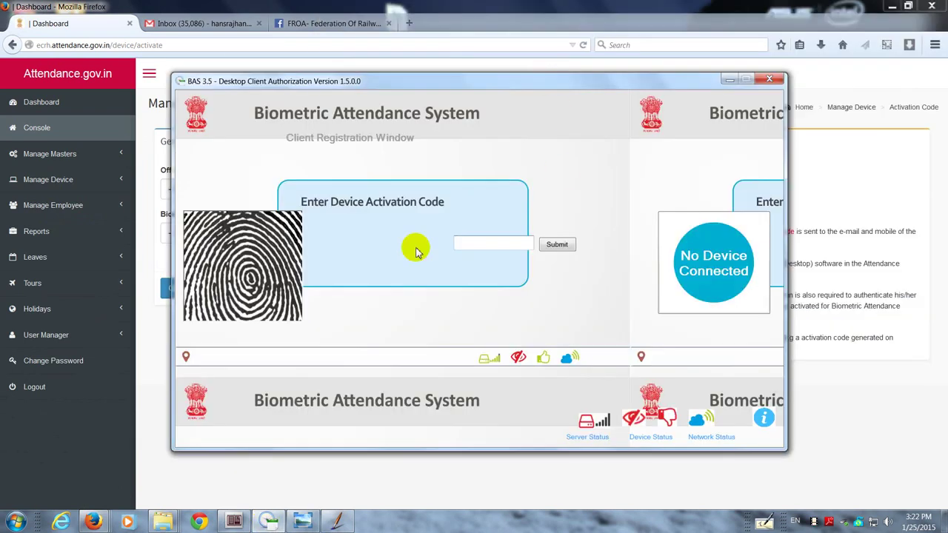
left_click(485, 245)
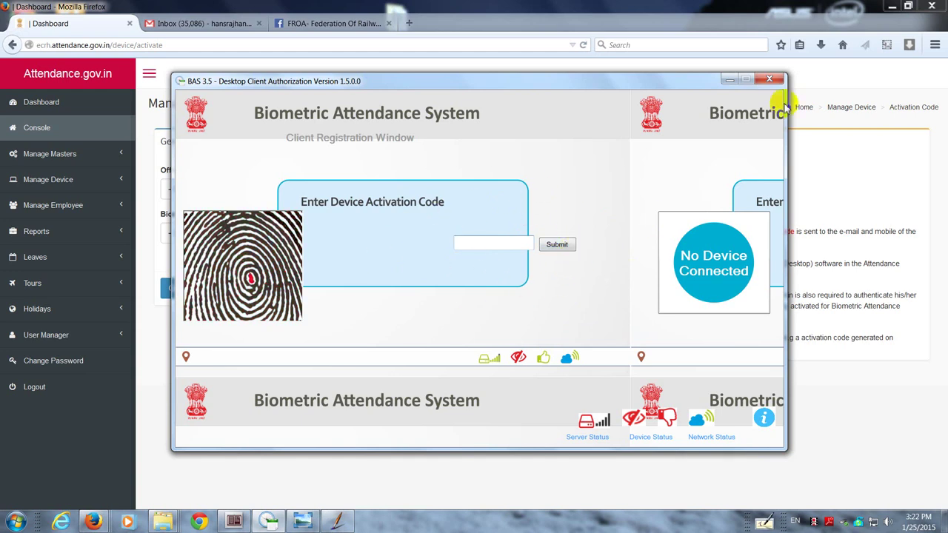
left_click(730, 79)
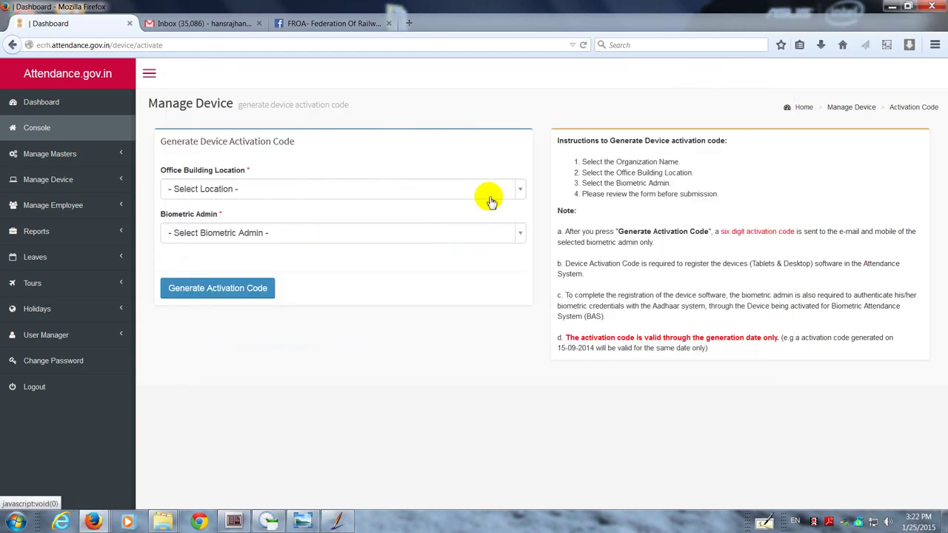
Step: Select Rail Bhawan as office building location and the single registered admin as biometric admin
left_click(520, 191)
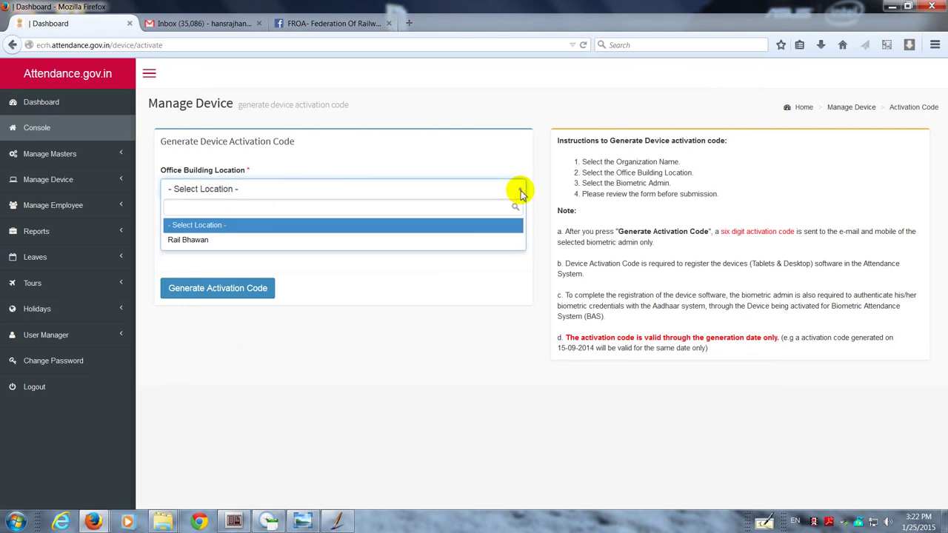
left_click(241, 244)
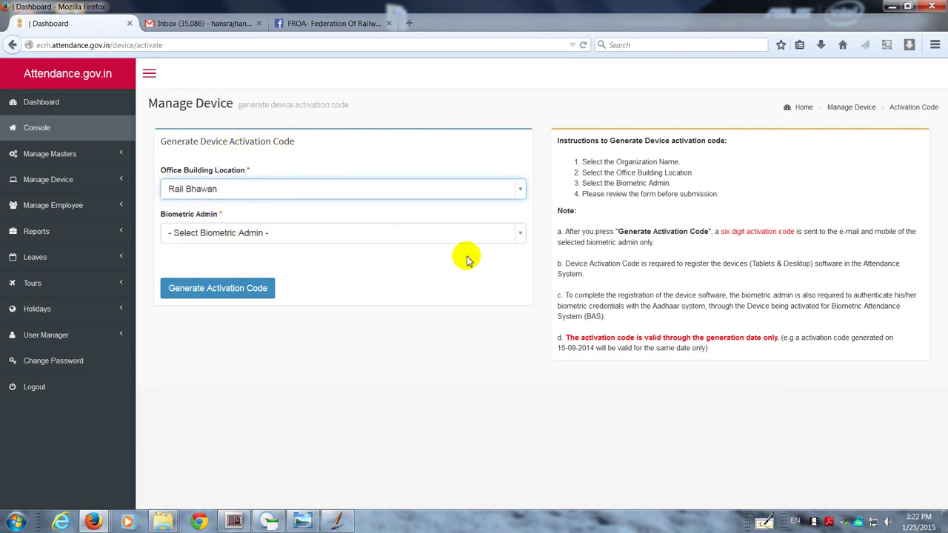
left_click(521, 236)
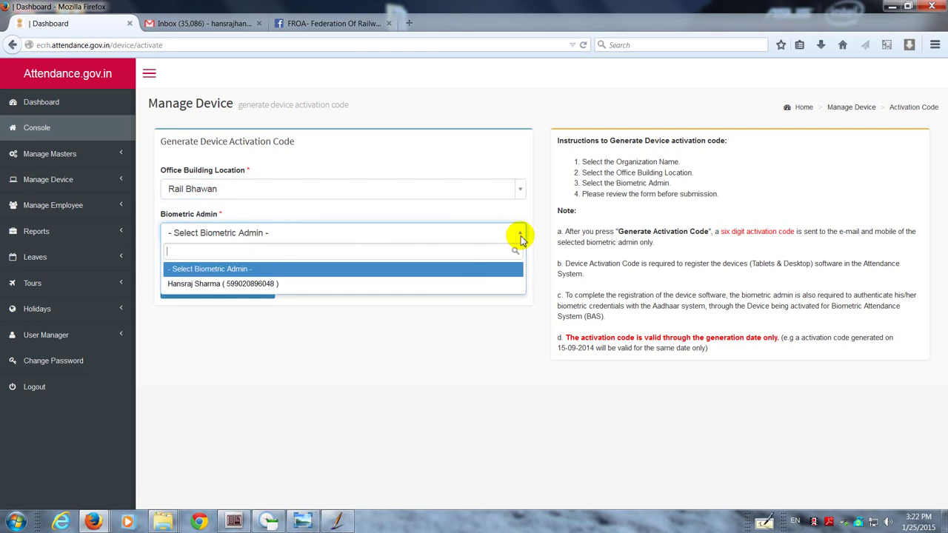
left_click(455, 286)
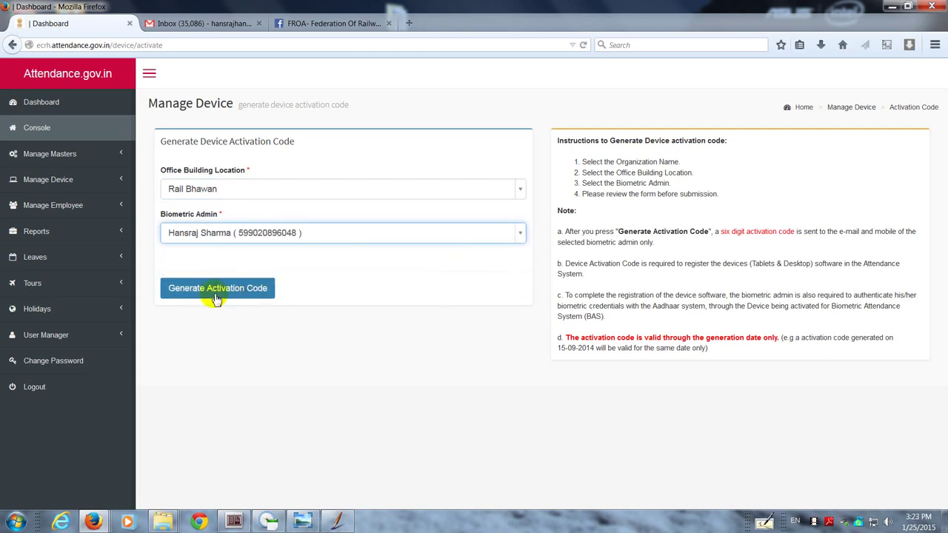
left_click_drag(575, 160, 689, 157)
left_click(595, 176)
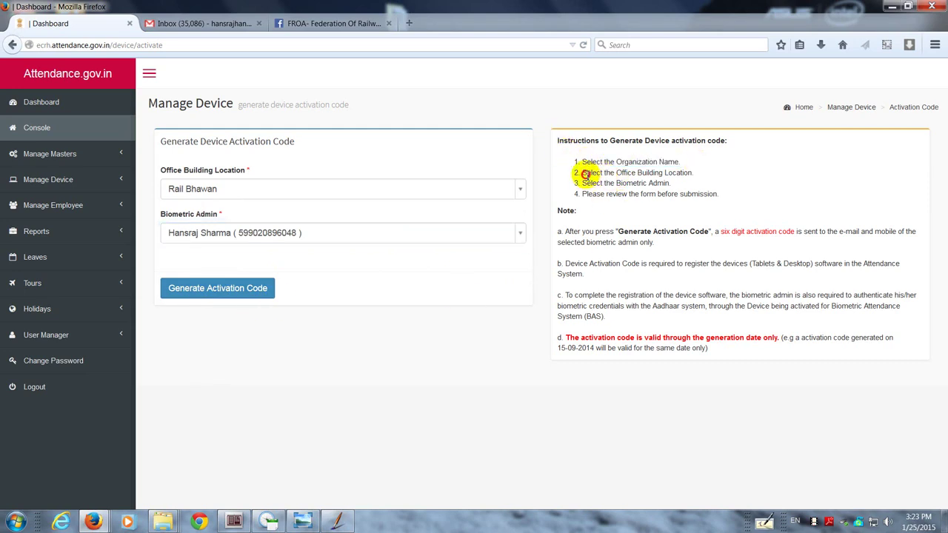
left_click_drag(585, 173, 709, 175)
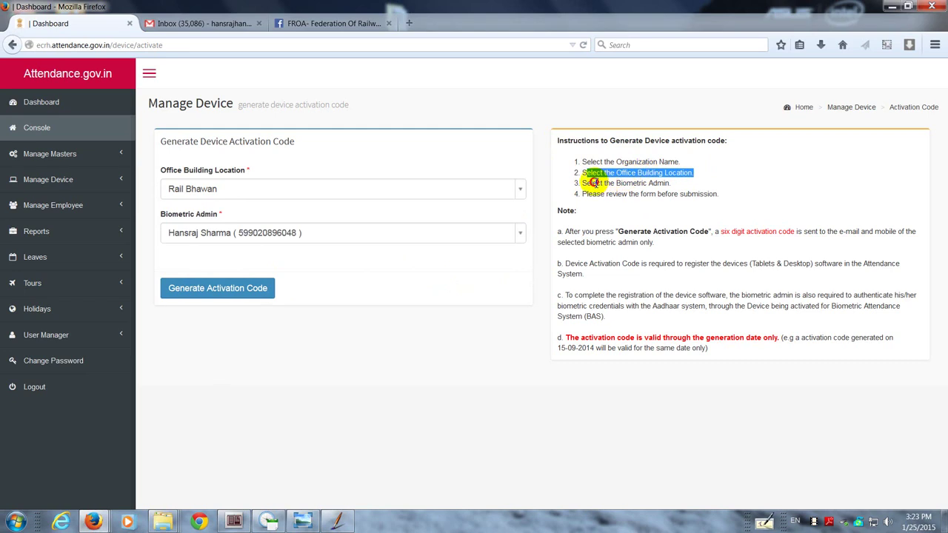
left_click_drag(593, 183, 675, 184)
left_click_drag(590, 193, 722, 199)
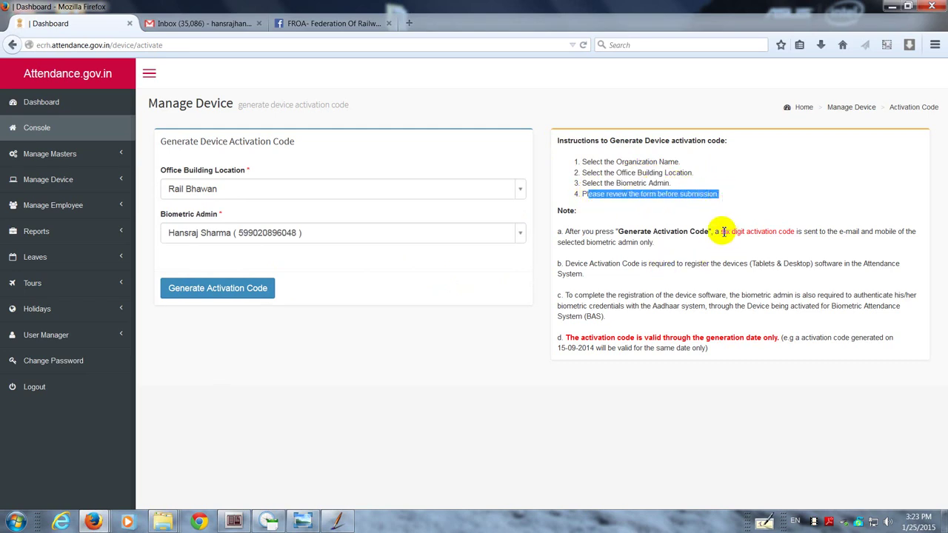
left_click_drag(724, 232, 795, 233)
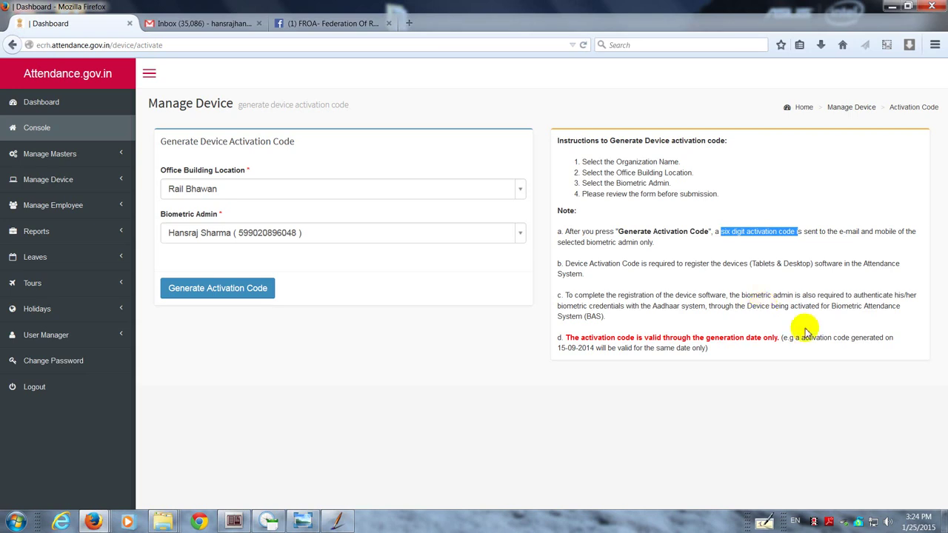
Step: Highlight the note that activation codes expire the same day, then expand Manage Device
left_click(565, 337)
left_click_drag(566, 337, 792, 337)
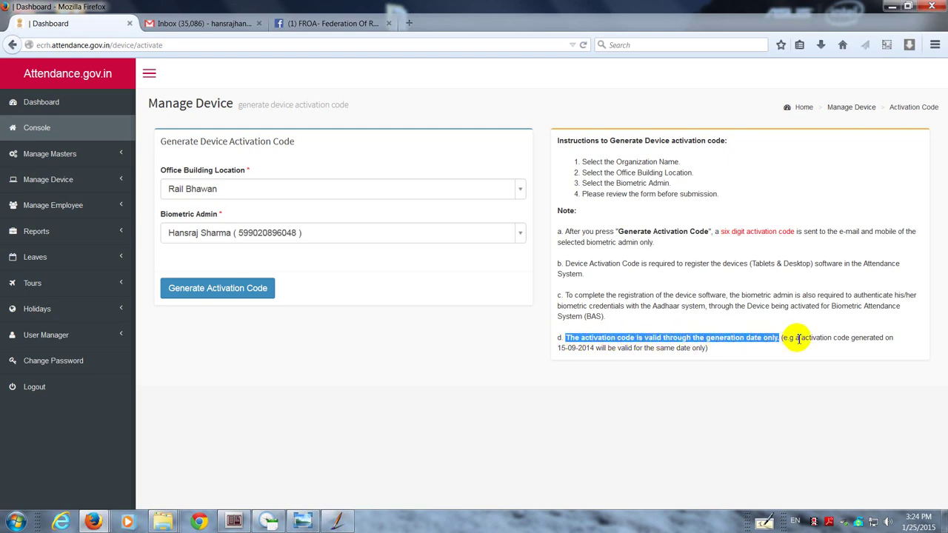
left_click(798, 339)
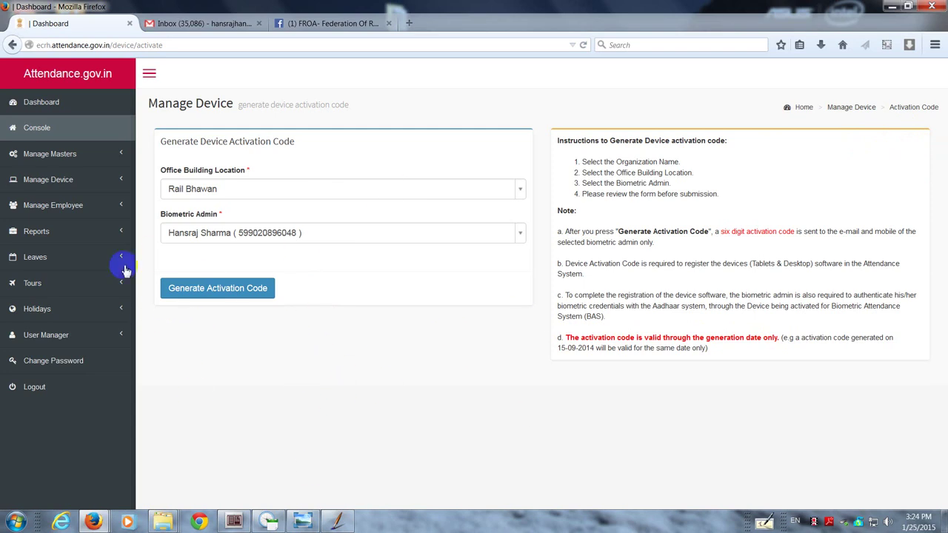
left_click(84, 188)
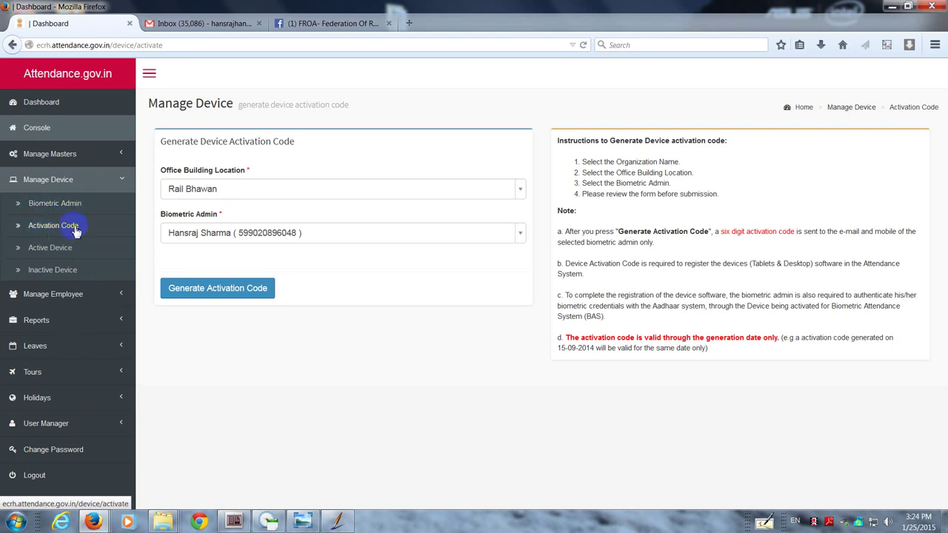
Step: Minimise Firefox and the Painter X3 update notice, then restore the BAS client window
left_click(895, 13)
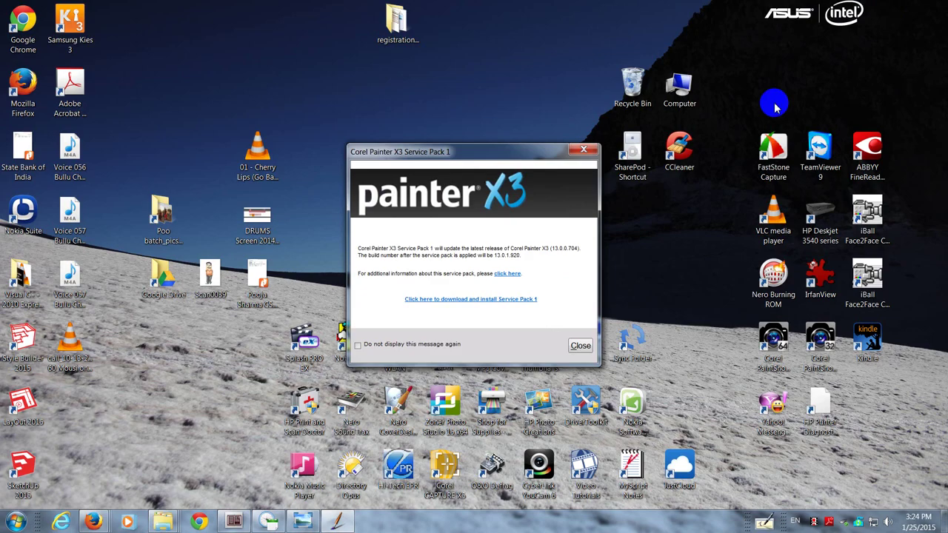
left_click(235, 523)
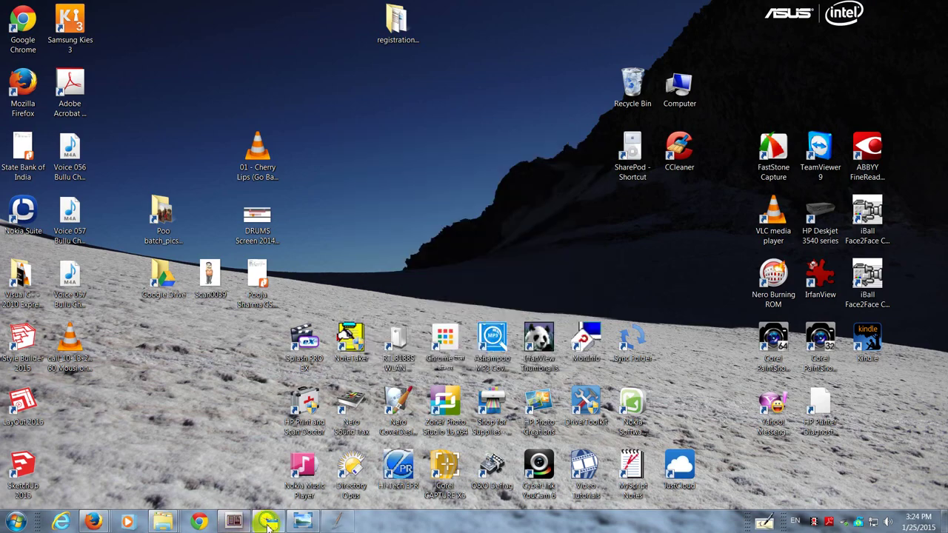
left_click(268, 523)
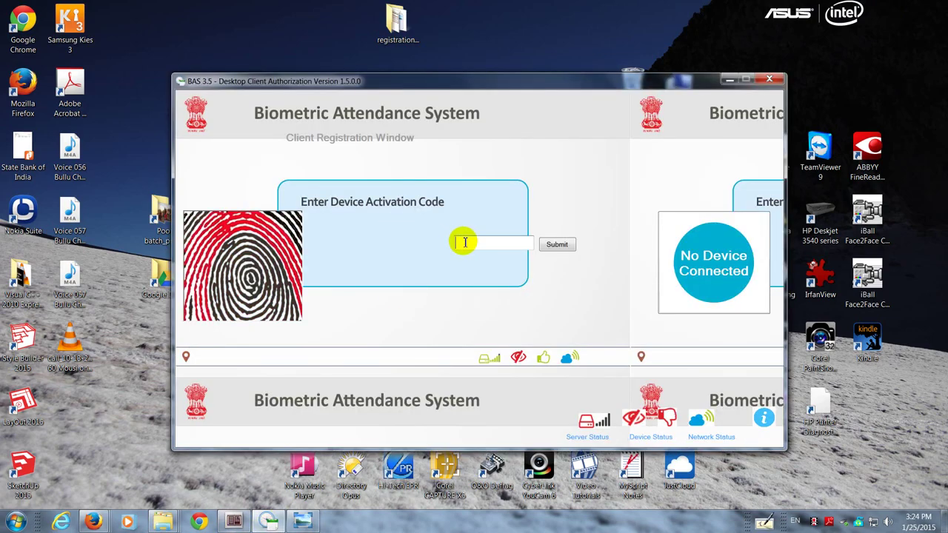